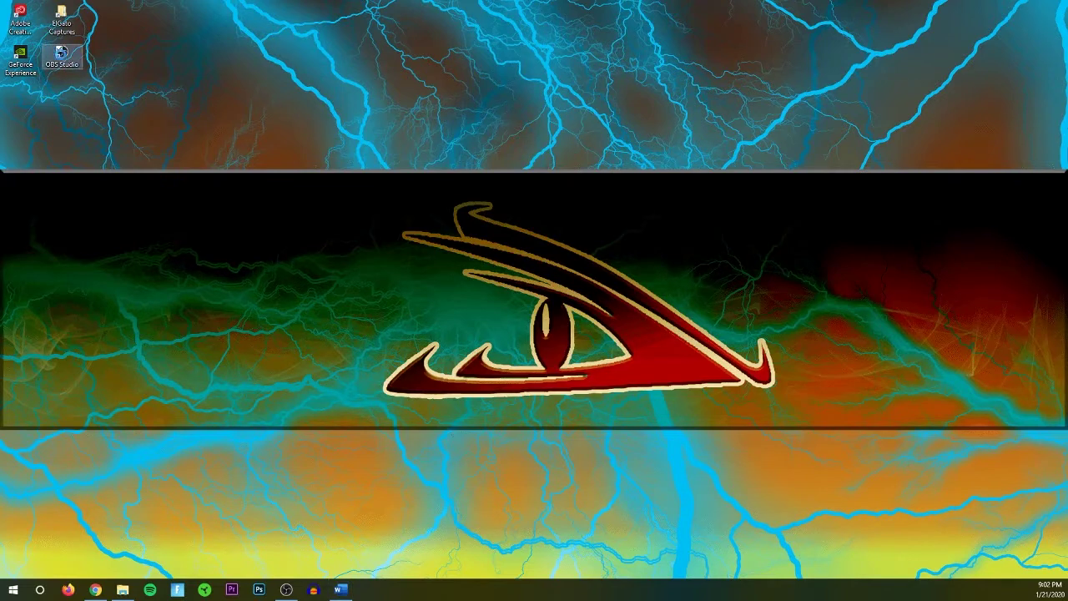
Set the OBS Studio shortcut to run with the integrated graphics processor
right_click(67, 56)
left_click(148, 45)
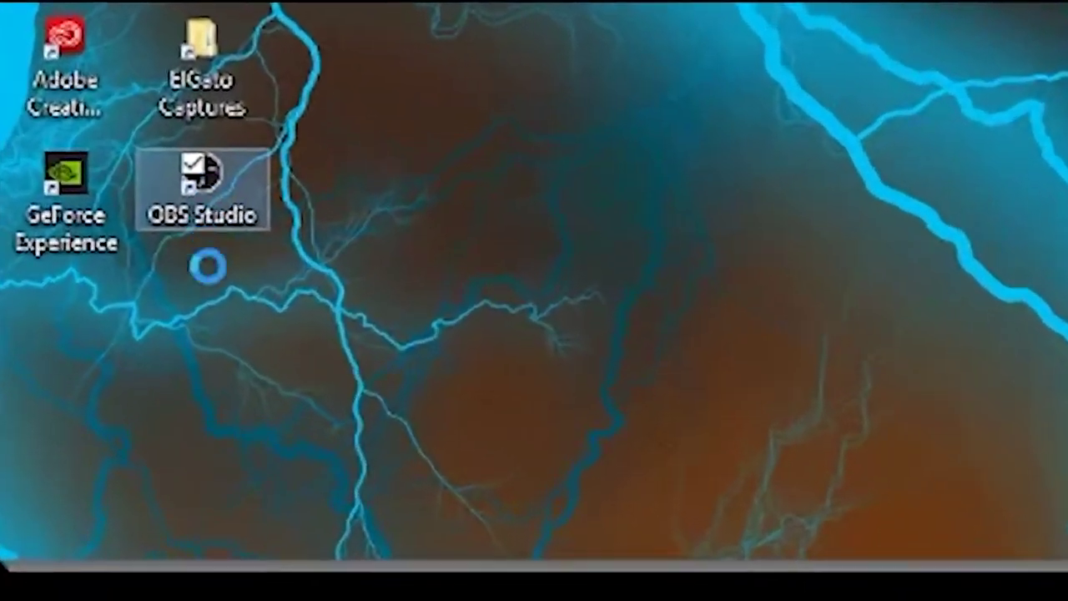
right_click(144, 123)
mouse_move(191, 177)
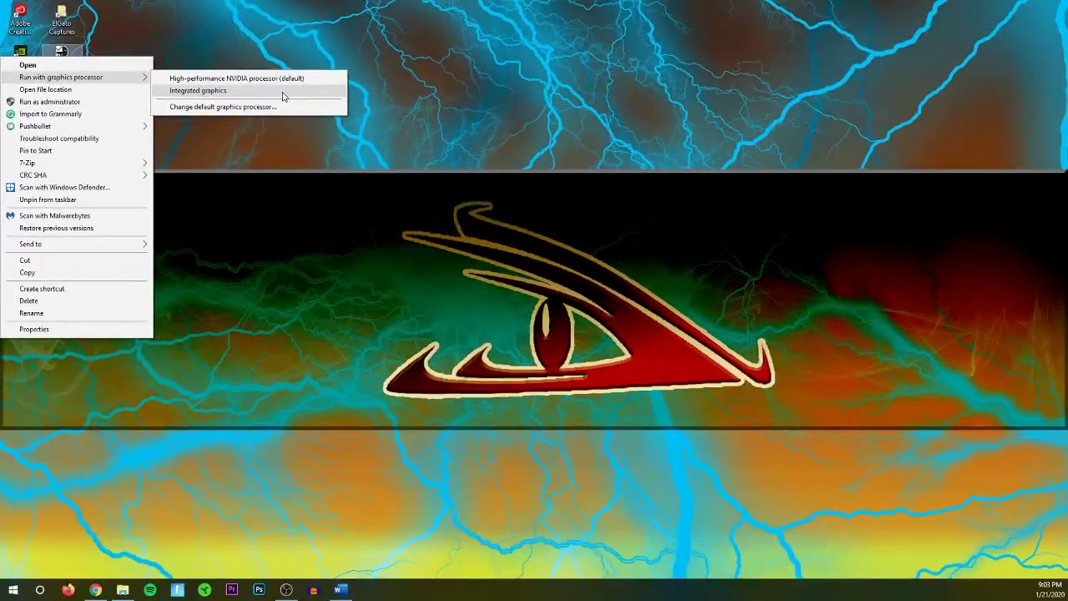
Launch OBS Studio, dismiss the already-running warning, and turn off Studio Mode
left_click(550, 187)
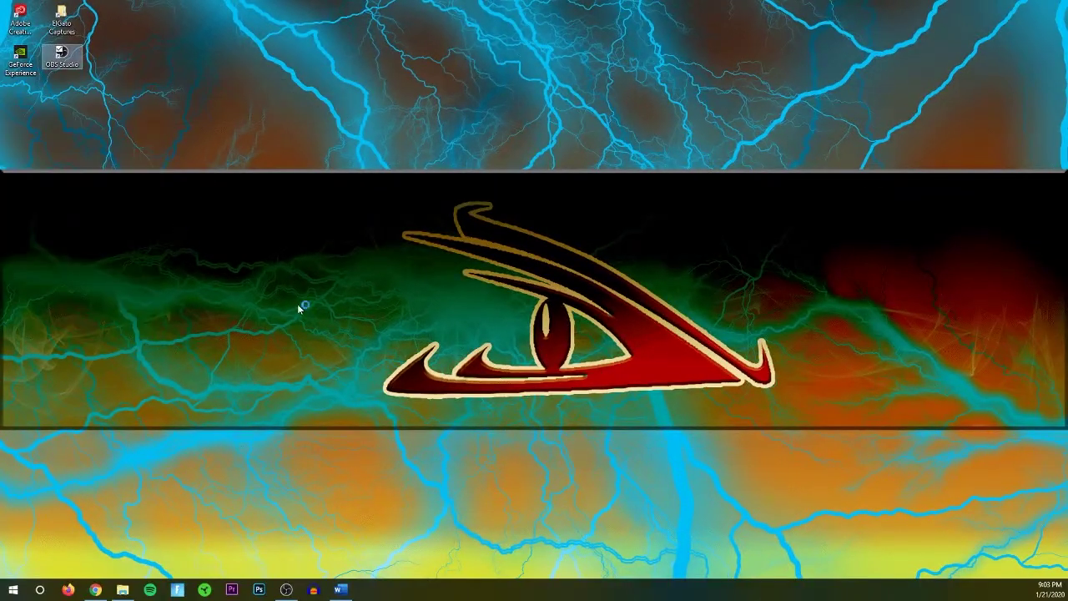
left_click(567, 310)
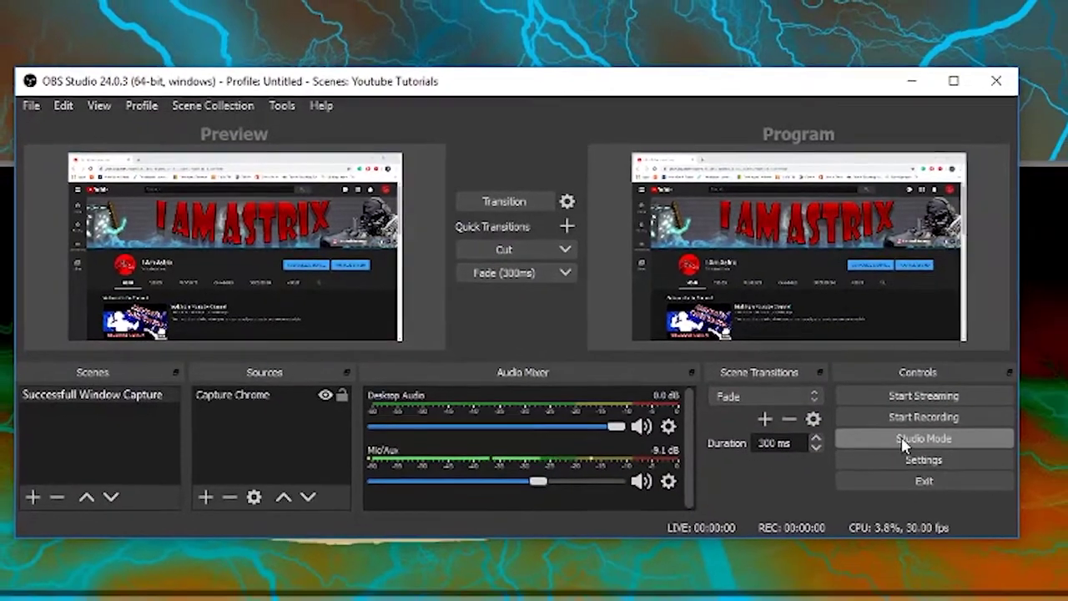
left_click(919, 448)
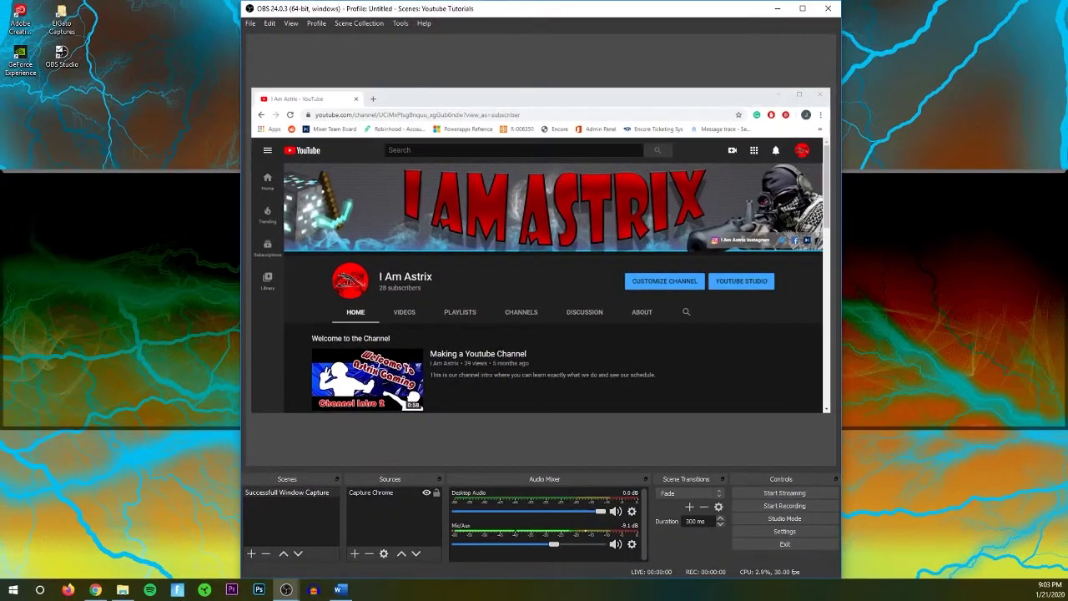
Move the Chrome window aside and resize the Capture Chrome source in the preview
left_click(575, 210)
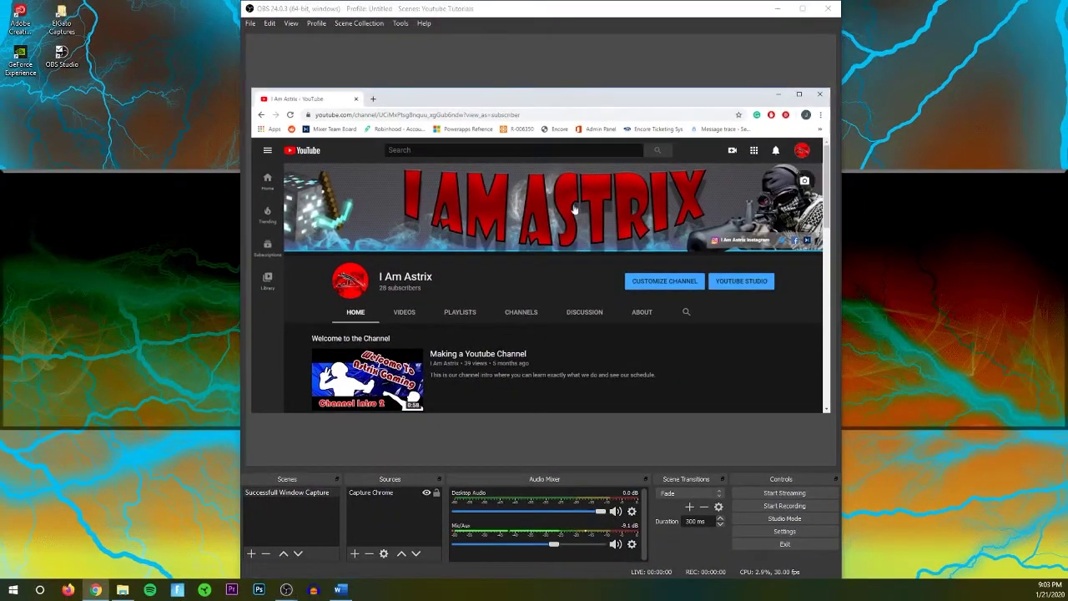
left_click_drag(573, 100, 880, 172)
scroll(773, 356, "down", 8)
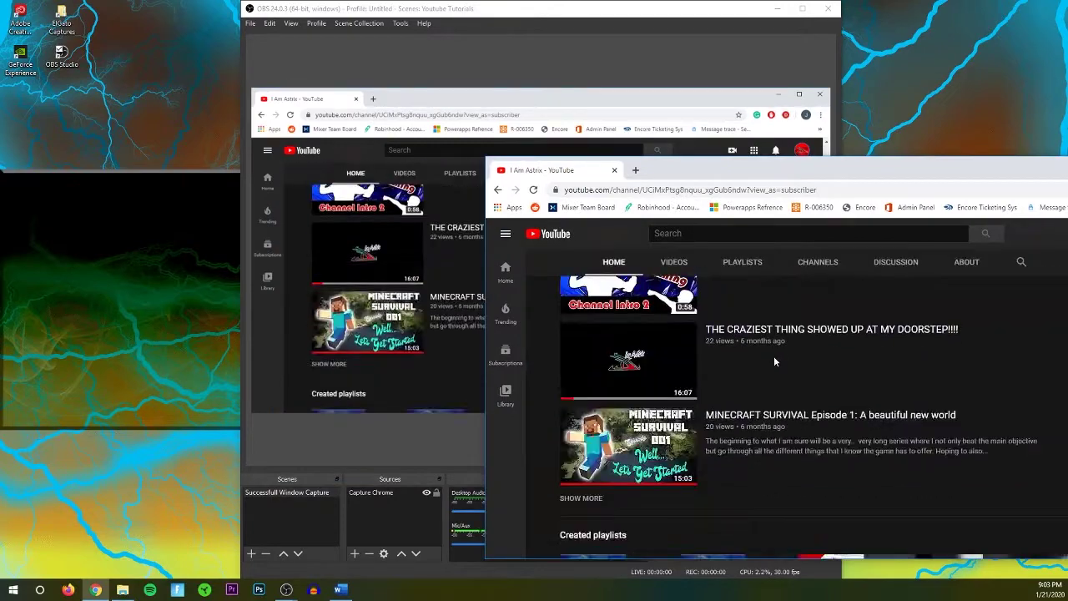
scroll(773, 355, "up", 8)
left_click_drag(761, 180, 5, 251)
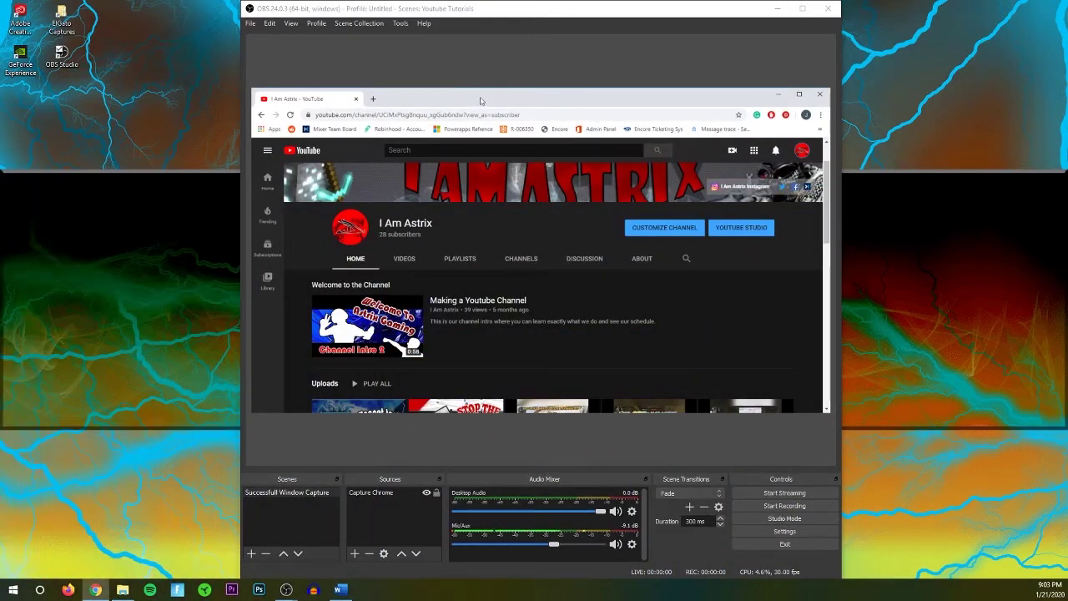
left_click(429, 155)
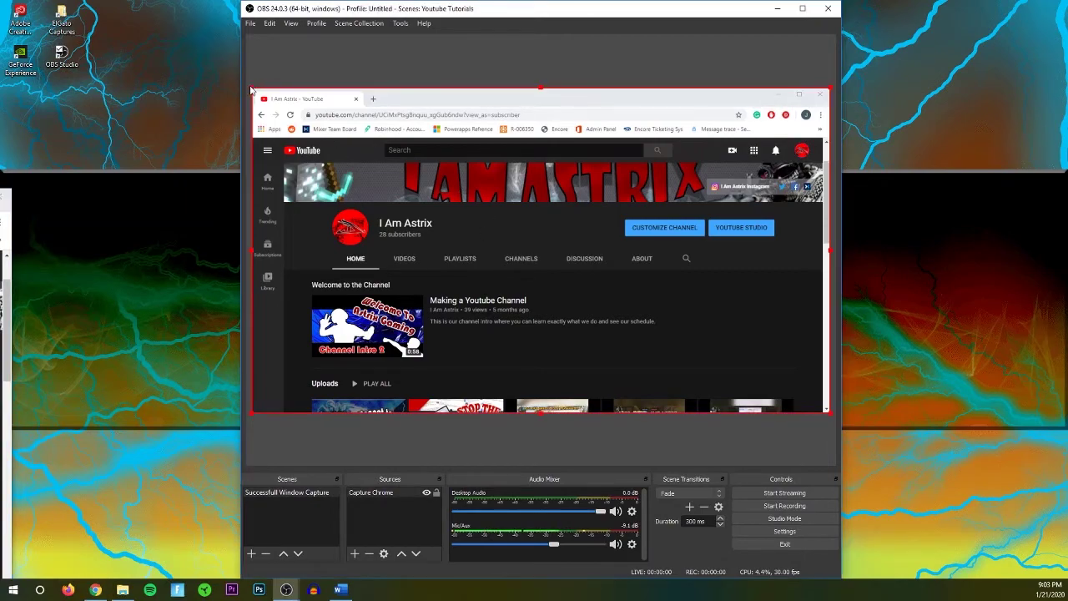
mouse_move(253, 89)
left_mouse_down()
mouse_move(466, 178)
mouse_move(567, 253)
mouse_move(529, 370)
mouse_move(442, 410)
mouse_move(437, 342)
mouse_move(269, 118)
mouse_move(272, 88)
left_mouse_up()
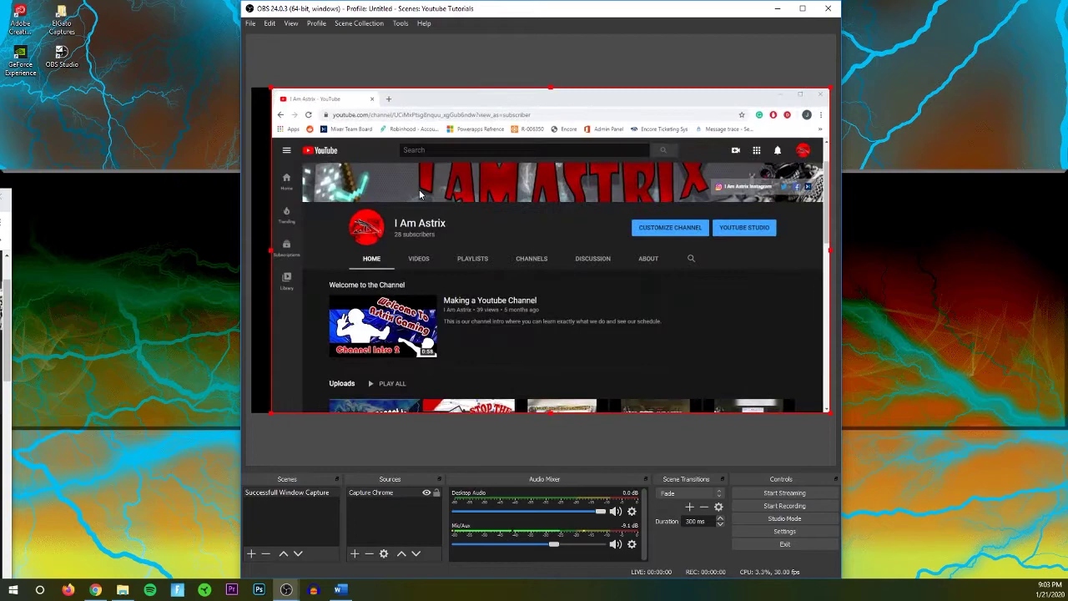
Add a new scene named 'Chrome Capture'
right_click(422, 194)
mouse_move(495, 455)
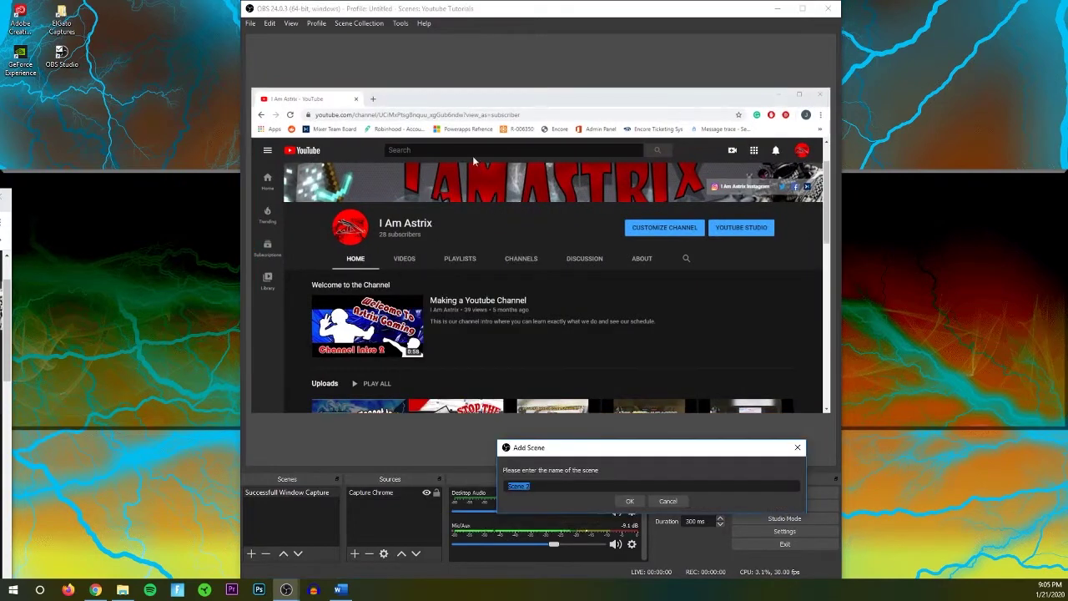
left_click_drag(614, 450, 464, 452)
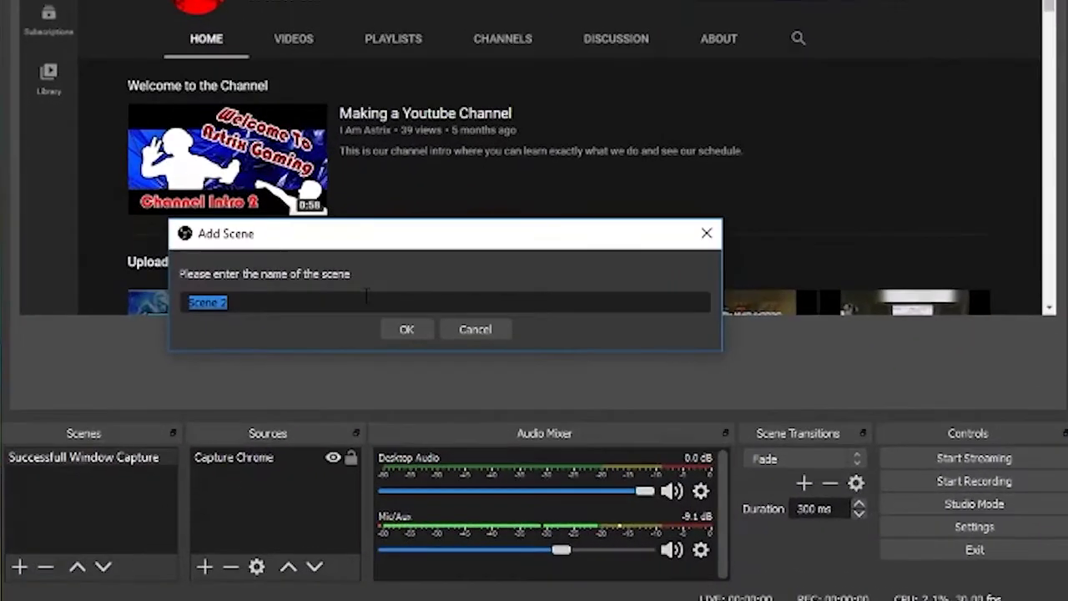
type("Chrome")
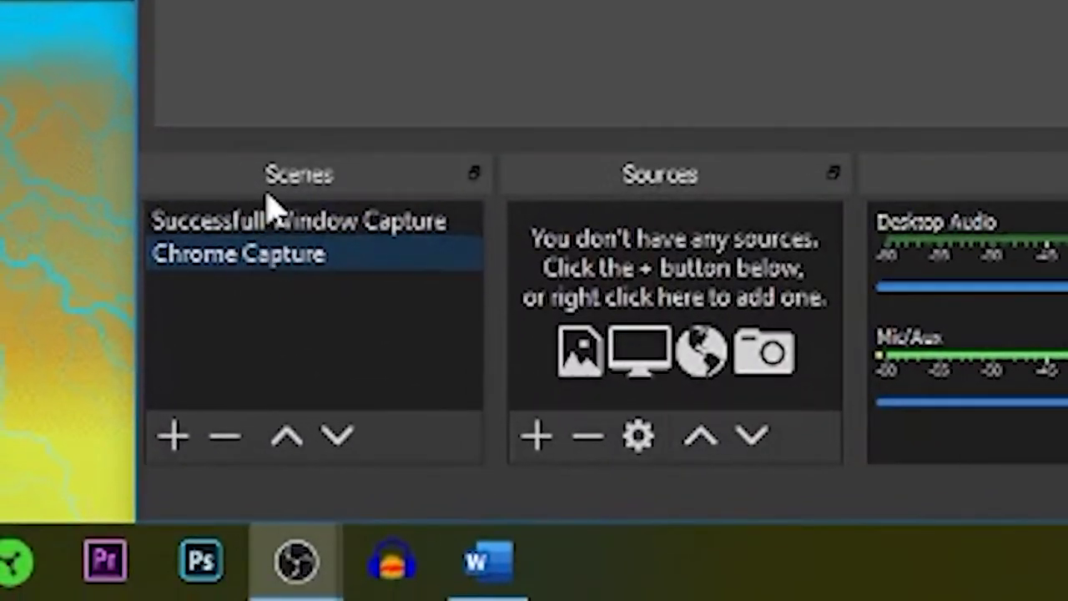
left_click(72, 457)
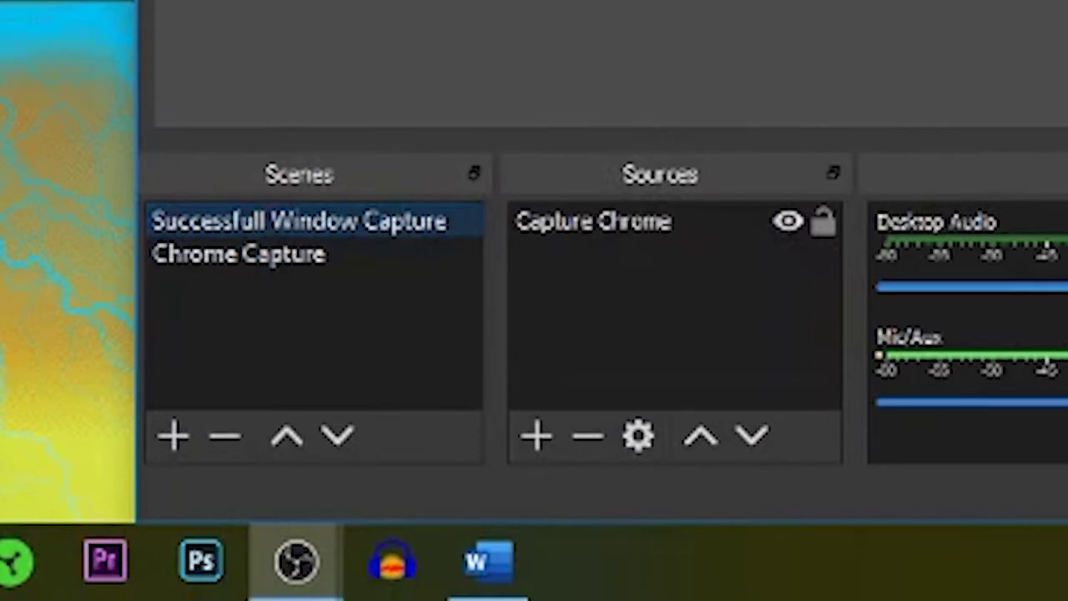
Compare the sources of Successfull Window Capture and Chrome Capture, ending on Chrome Capture
key("Down")
left_click(381, 223)
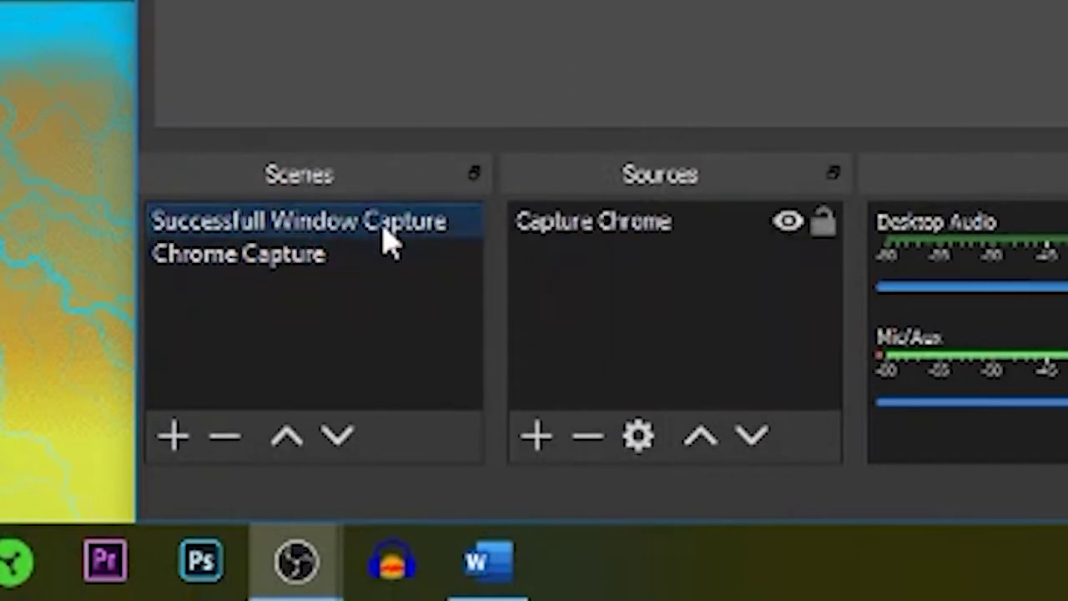
key("Down")
left_click(328, 225)
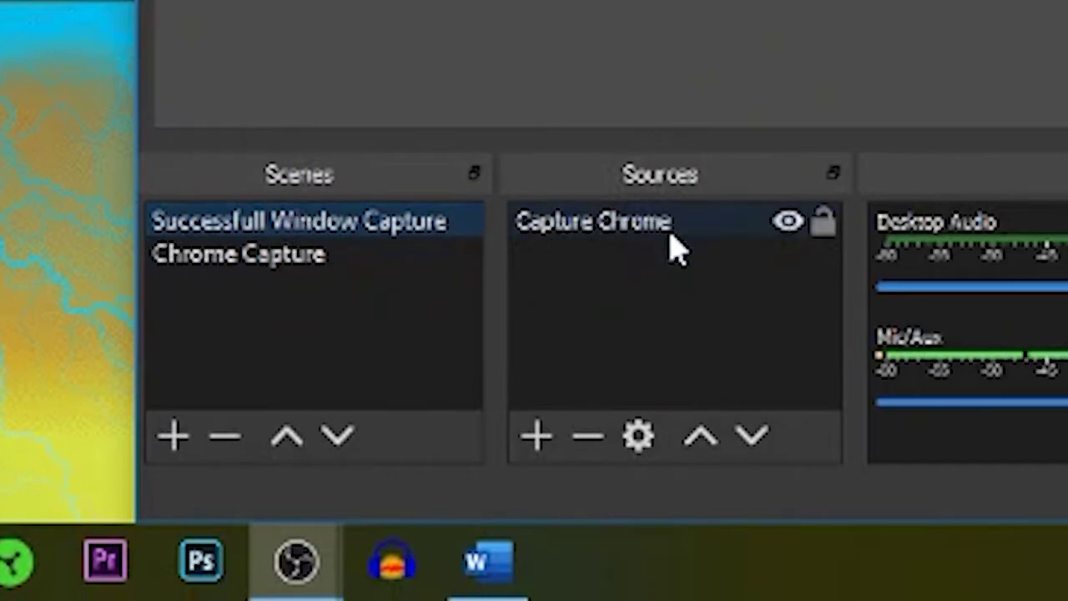
left_click(255, 252)
Create a brand-new Window Capture source named 'Chrome' in the Chrome Capture scene
right_click(722, 262)
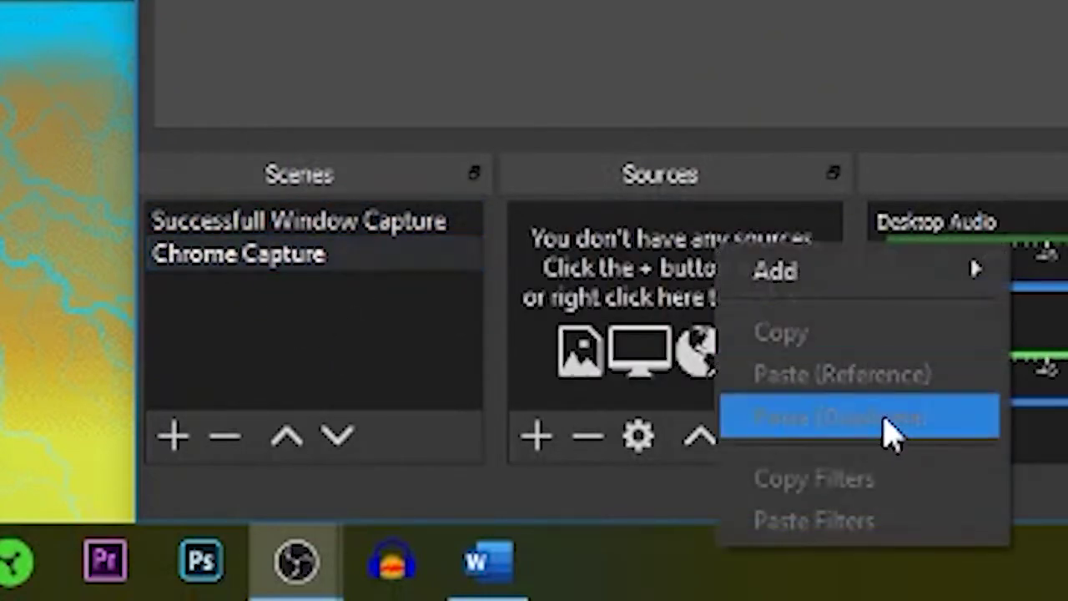
mouse_move(851, 293)
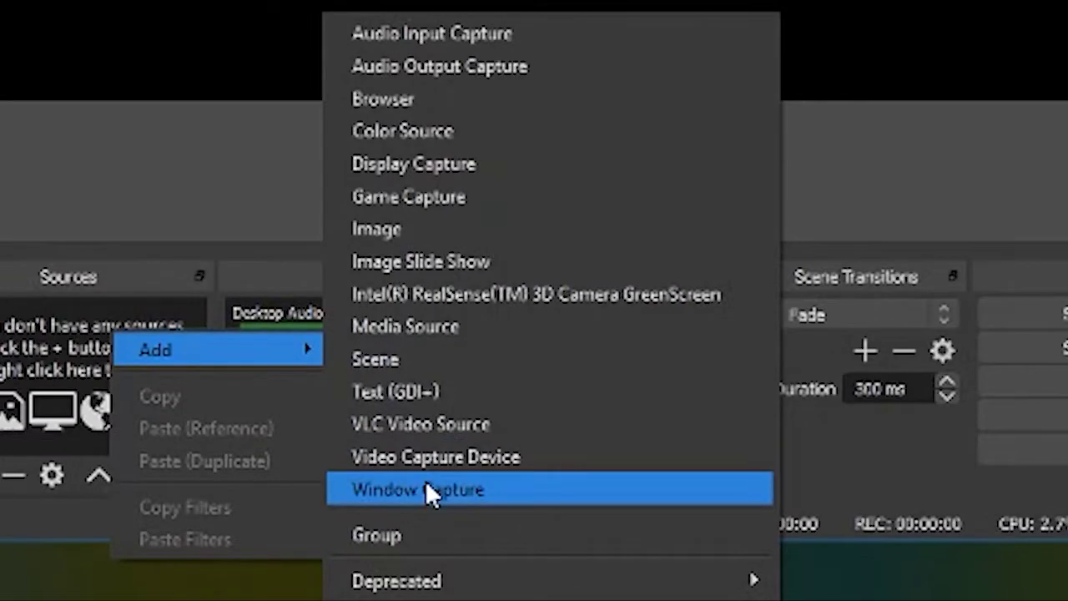
left_click(426, 484)
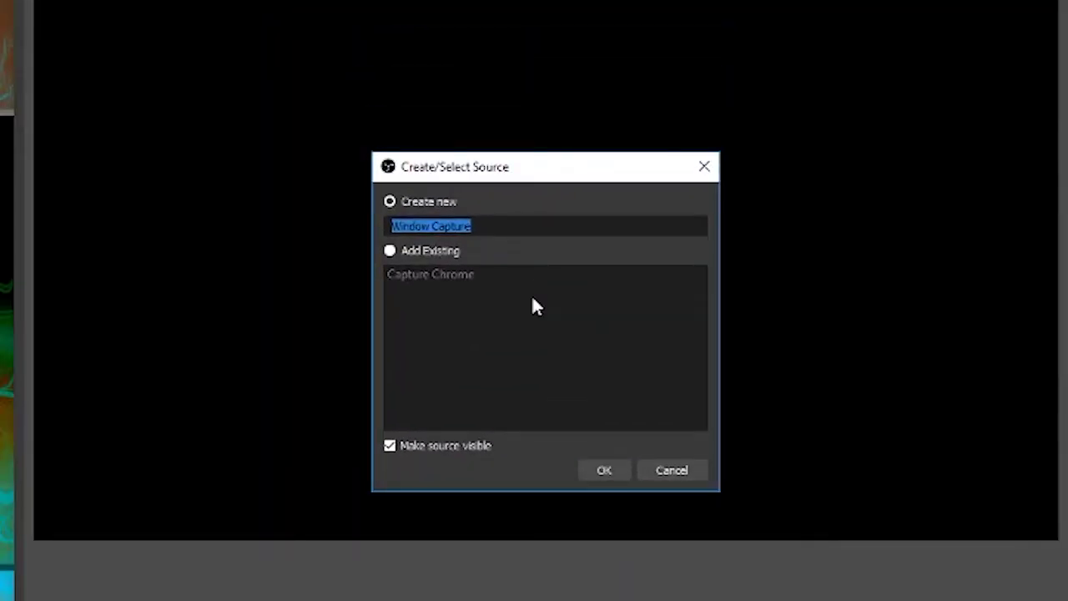
left_click(408, 250)
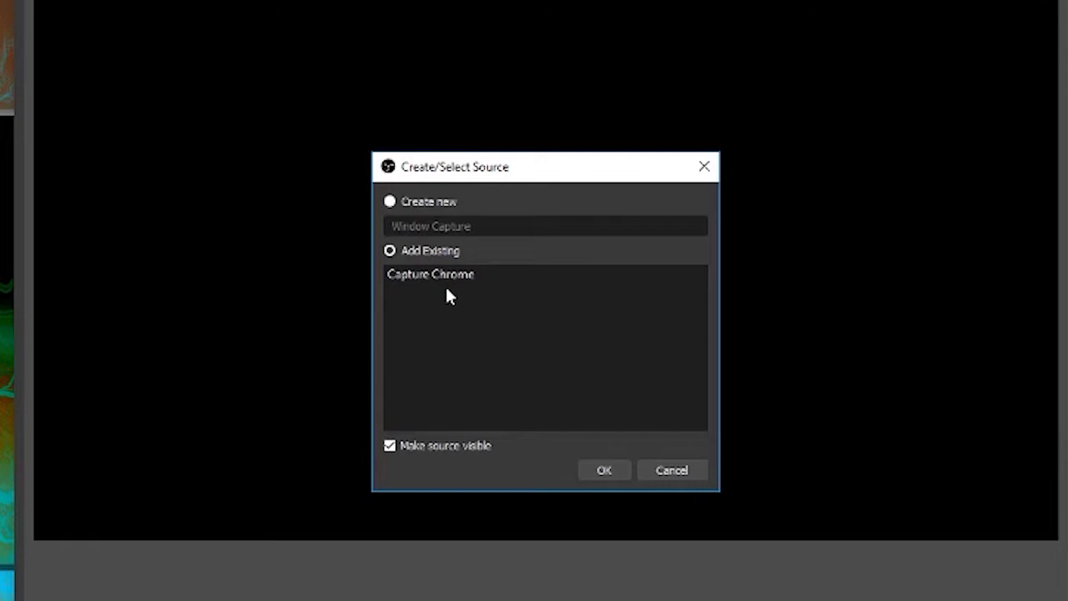
left_click(390, 201)
key("Tab")
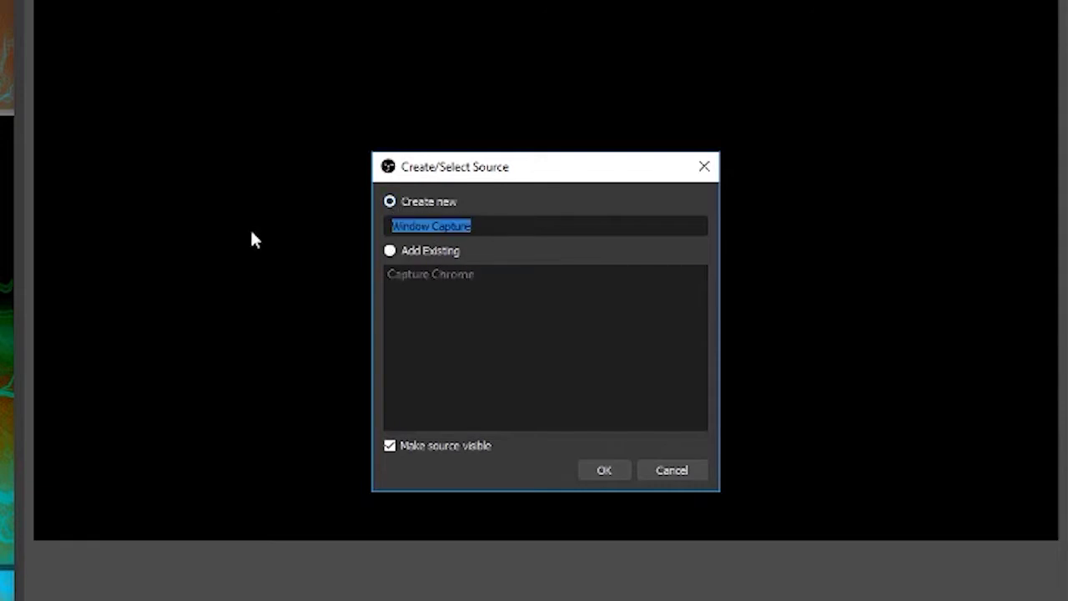
type("Chrome")
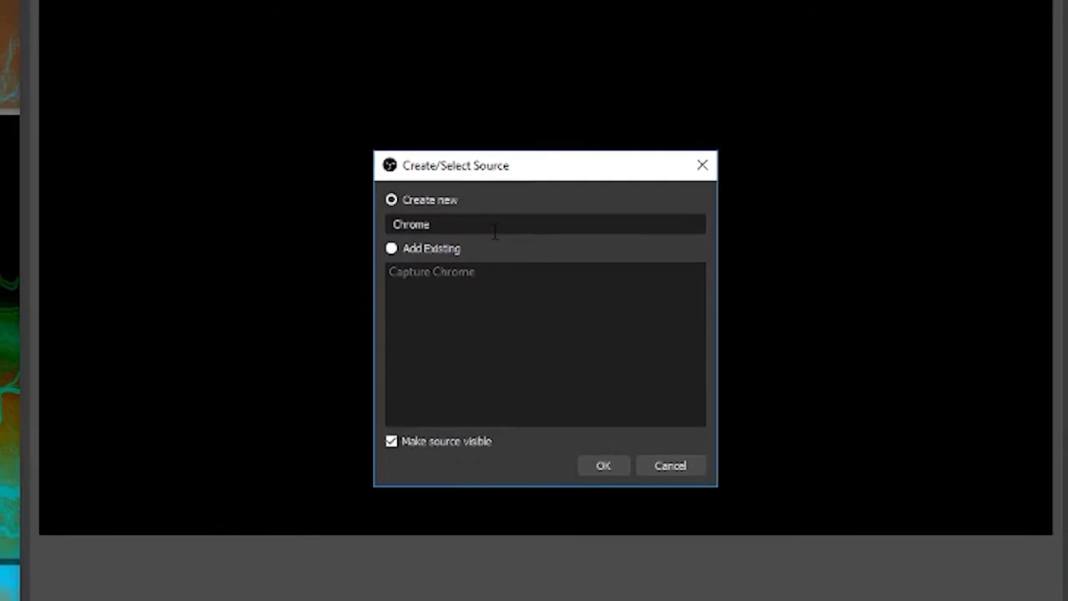
key("Return")
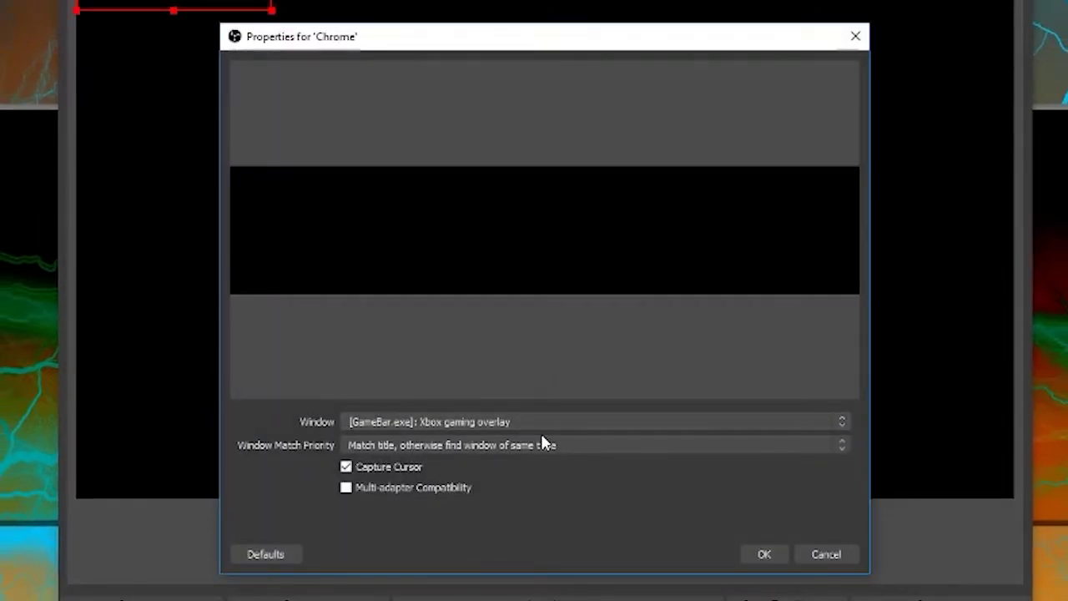
Point the Chrome source at the chrome.exe YouTube window, keeping the current window match priority
left_click_drag(369, 37, 423, 0)
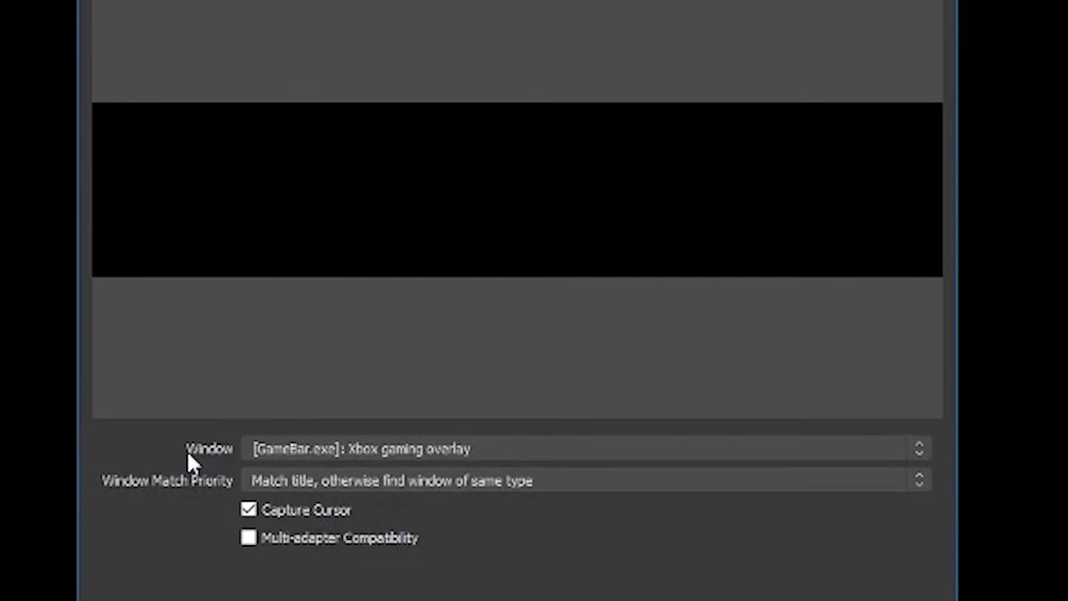
left_click(337, 452)
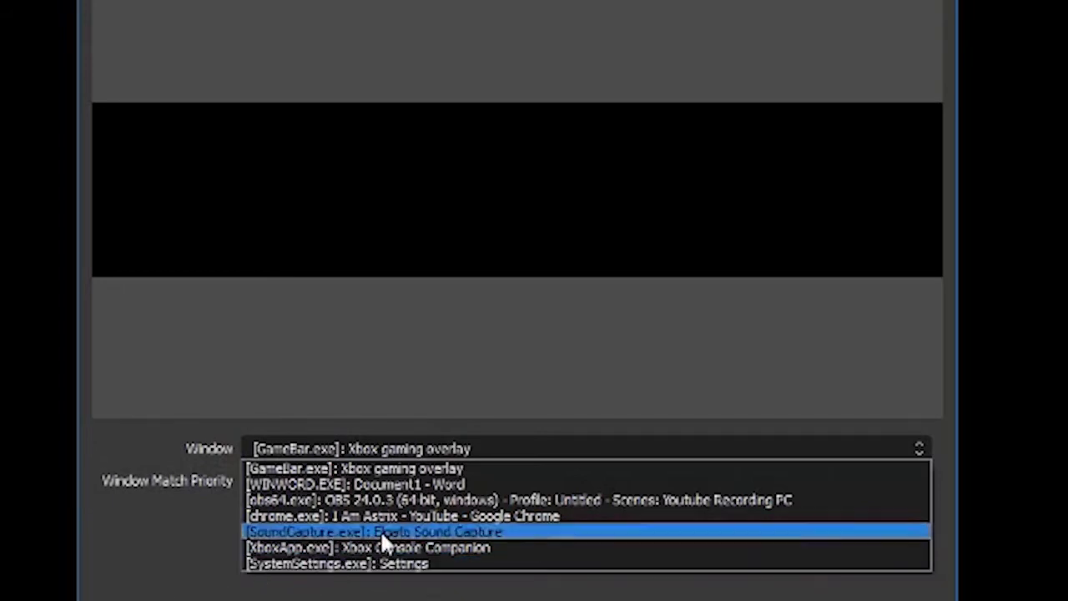
left_click(338, 518)
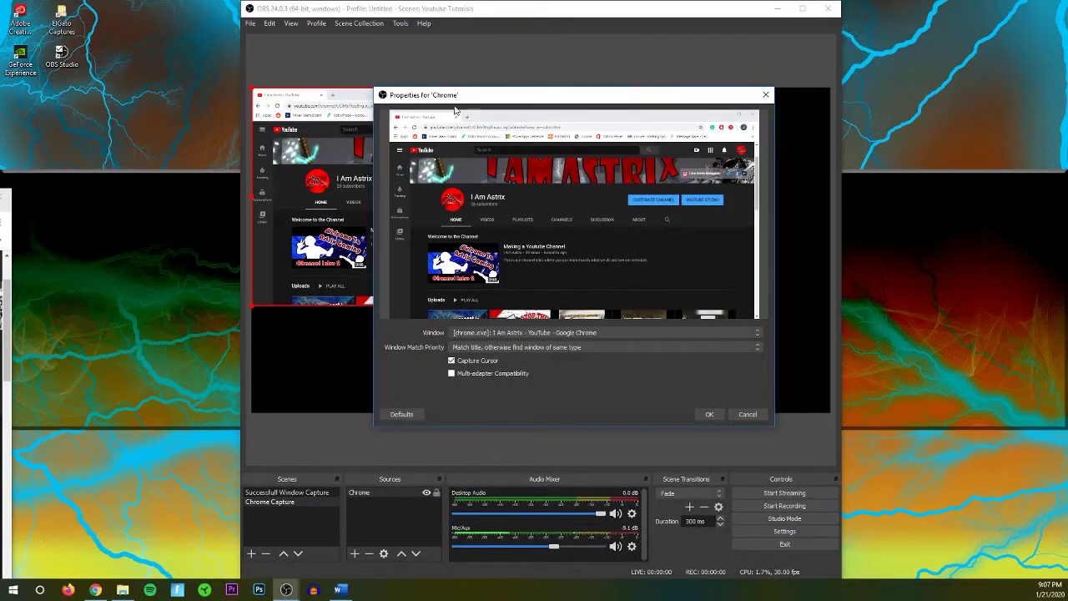
left_click_drag(465, 94, 361, 89)
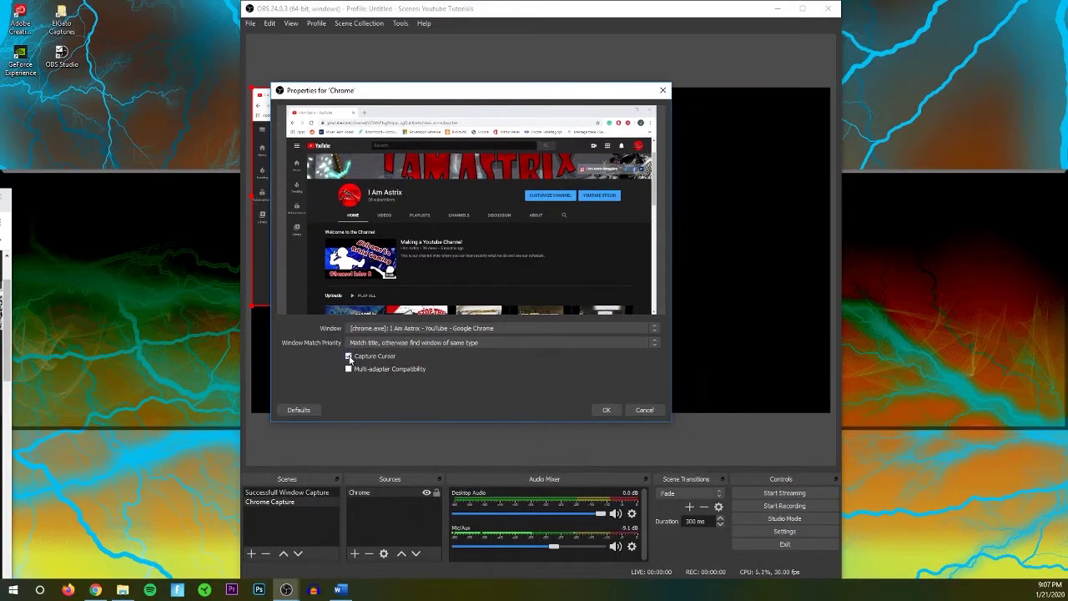
left_click(392, 342)
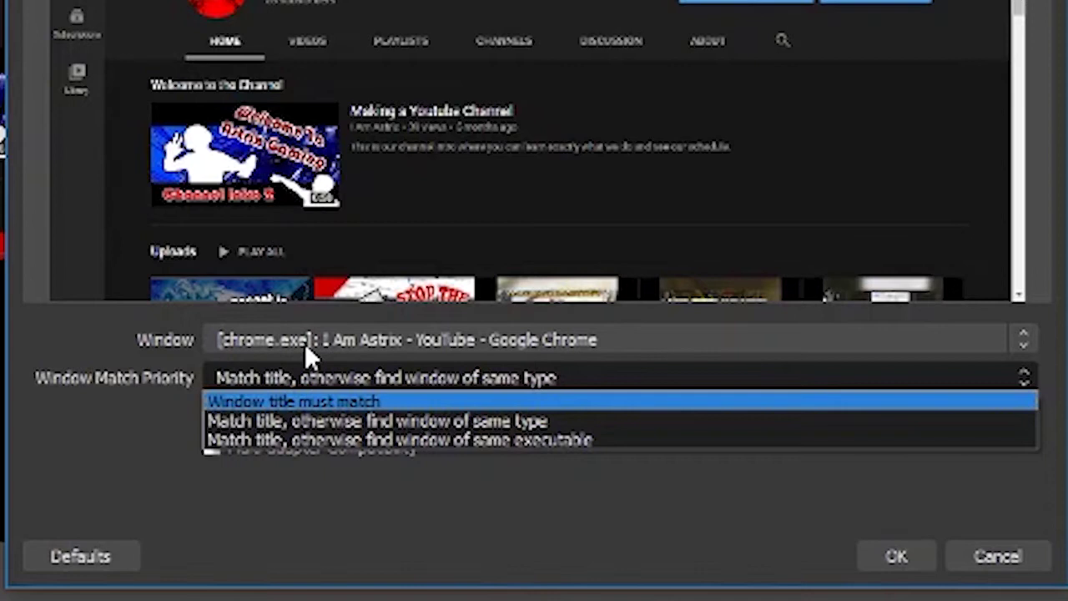
left_click(232, 343)
Confirm the Chrome source properties and widen the capture across the full canvas width
left_click(886, 557)
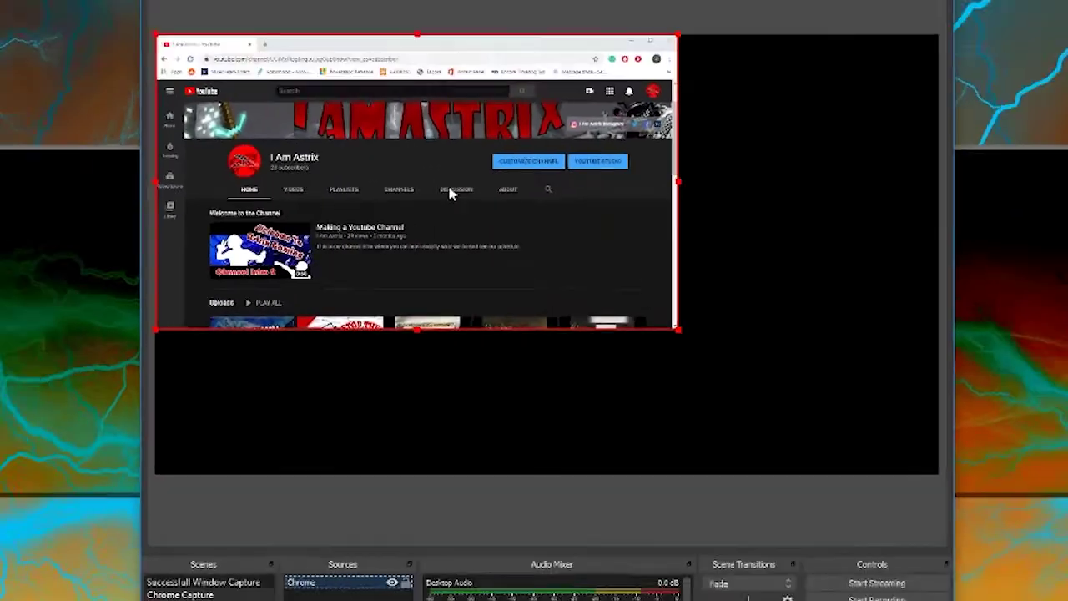
right_click(460, 208)
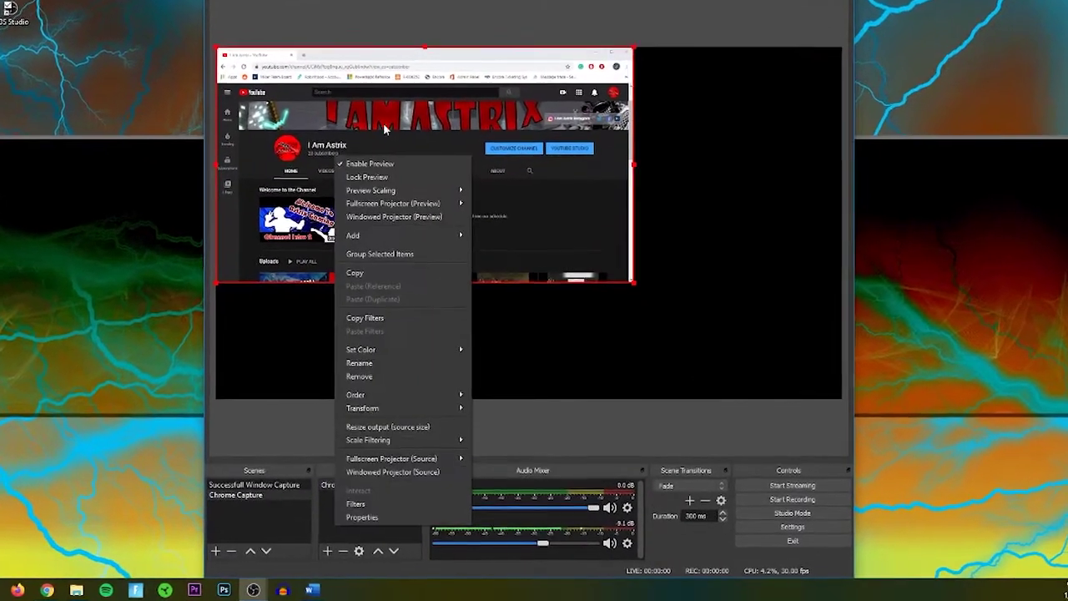
left_click(385, 130)
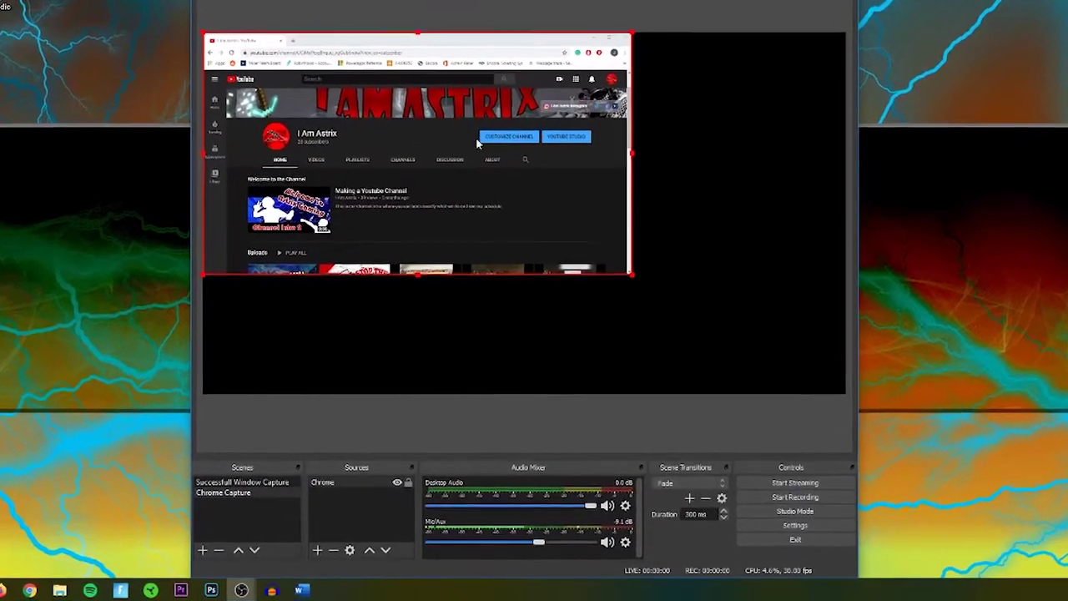
left_click_drag(634, 283, 868, 363)
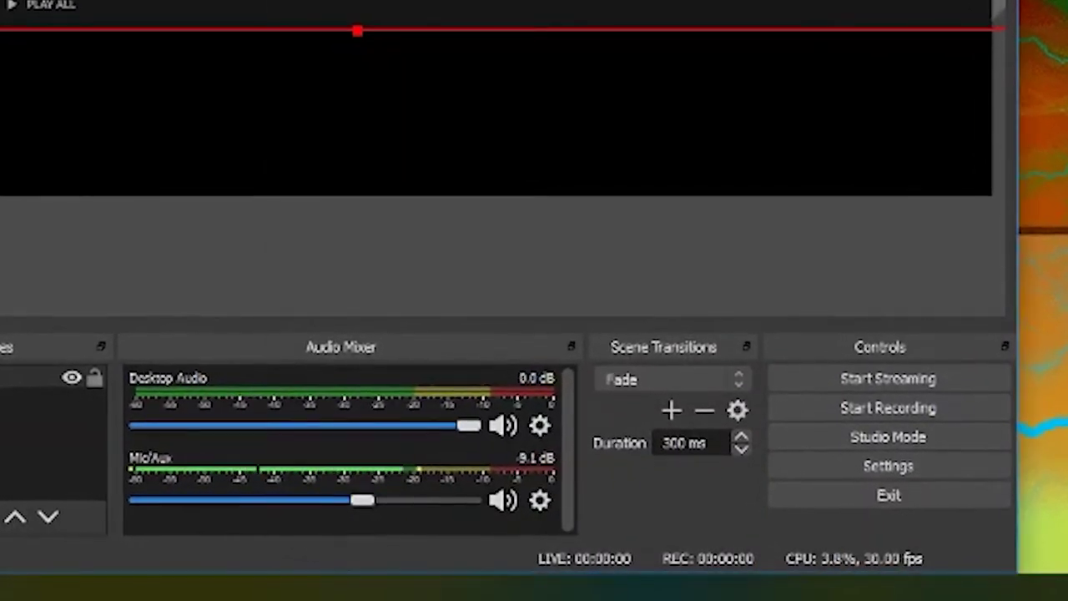
Fit the Chrome source to the canvas using Transform > Fit to screen
right_click(345, 17)
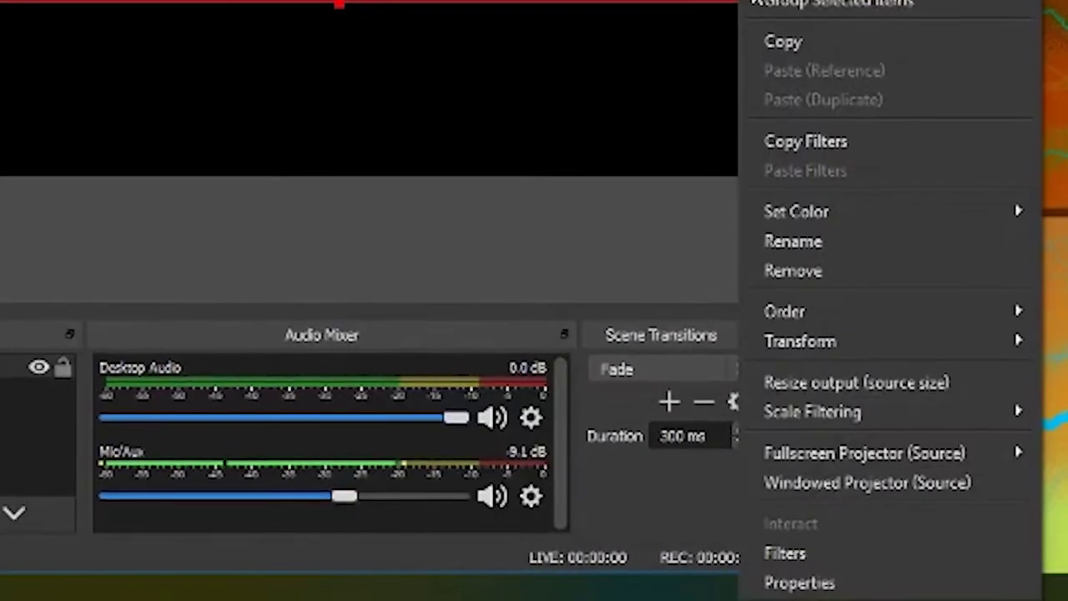
left_click(335, 30)
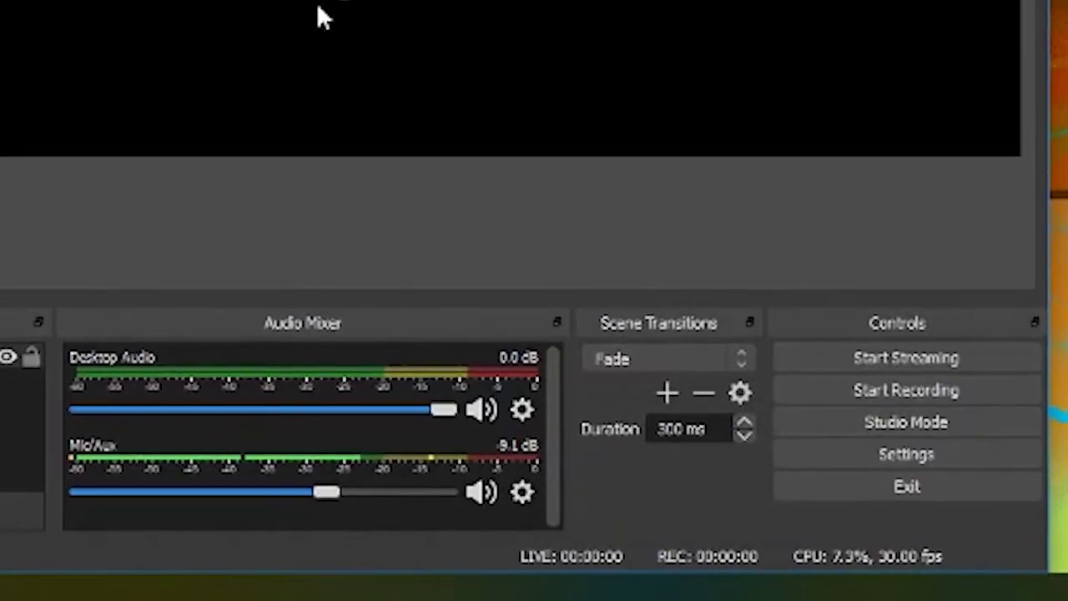
right_click(201, 1)
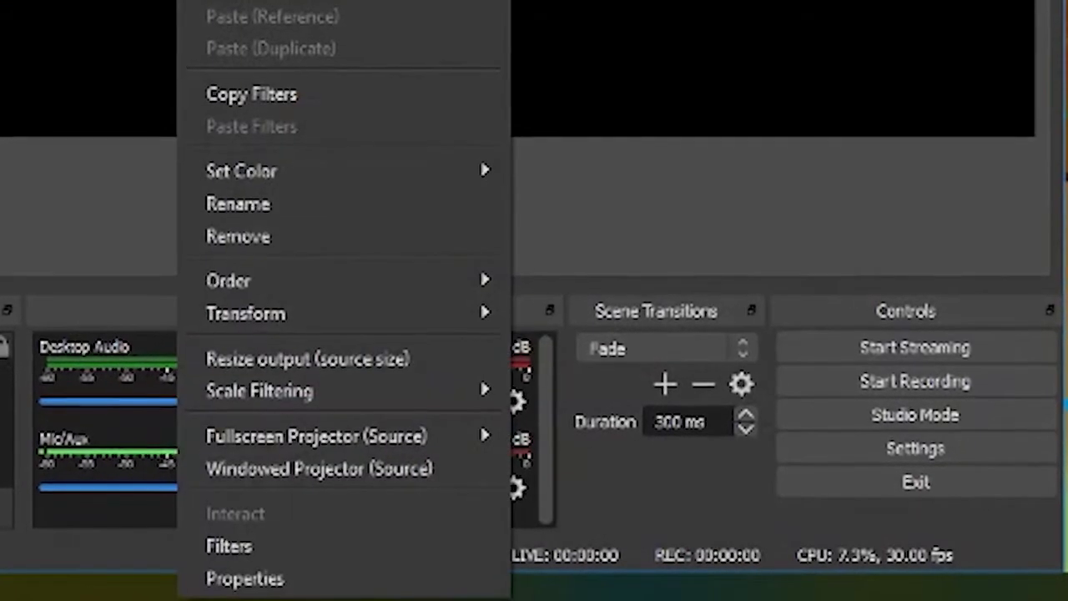
mouse_move(302, 317)
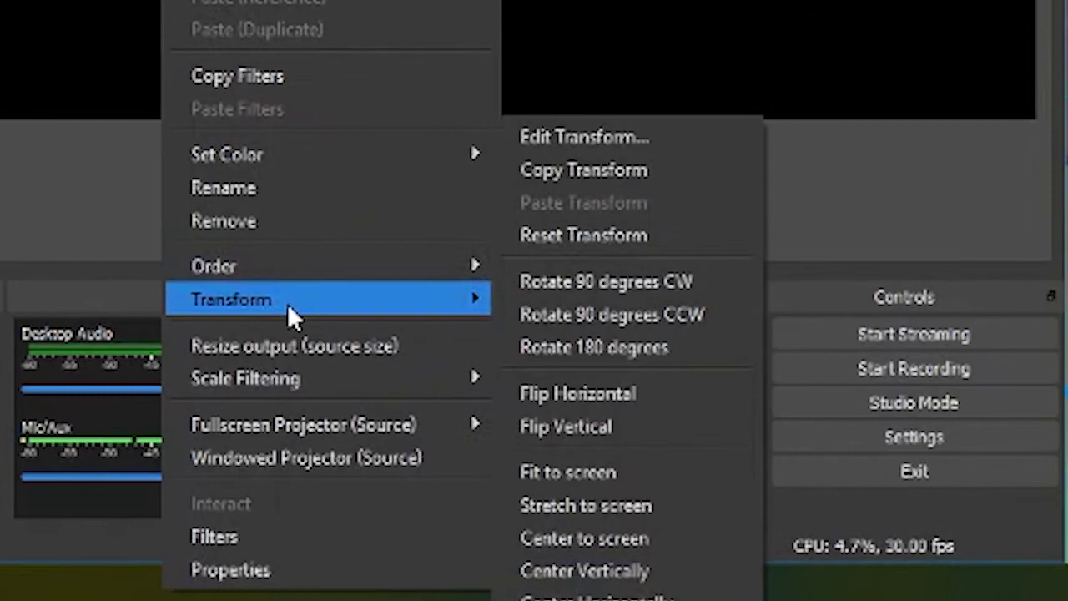
left_click(564, 471)
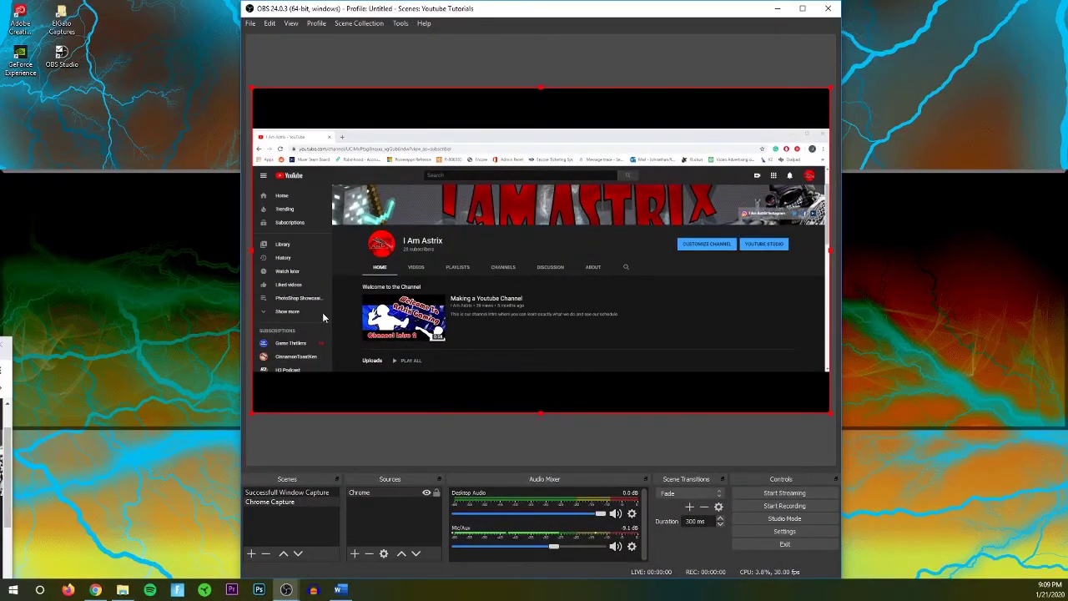
Stretch the Chrome source to fill the canvas, then bring Chrome to the front
right_click(483, 199)
mouse_move(602, 434)
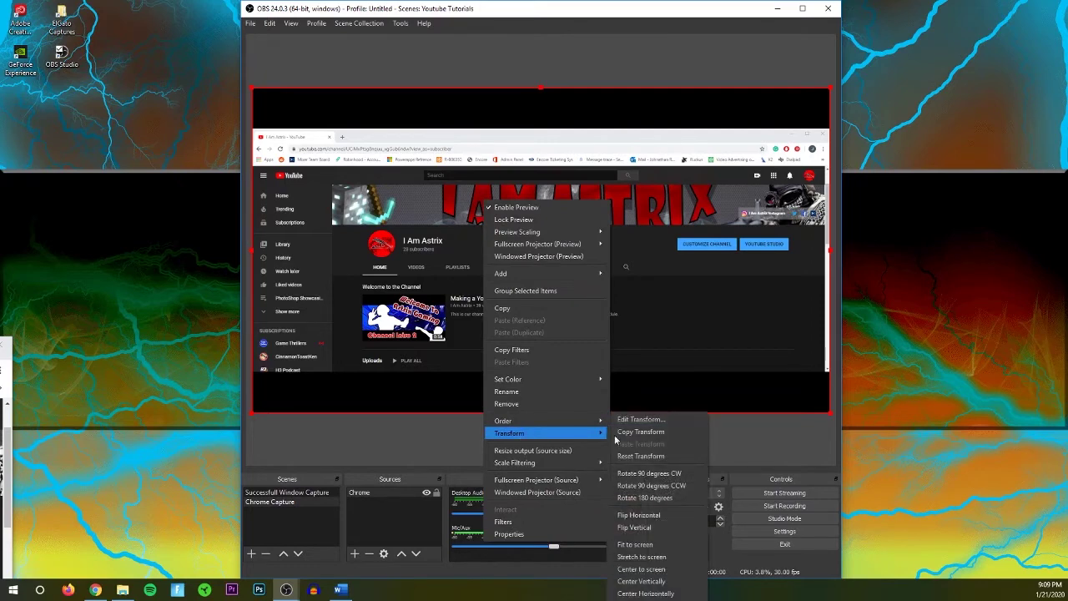
left_click(651, 556)
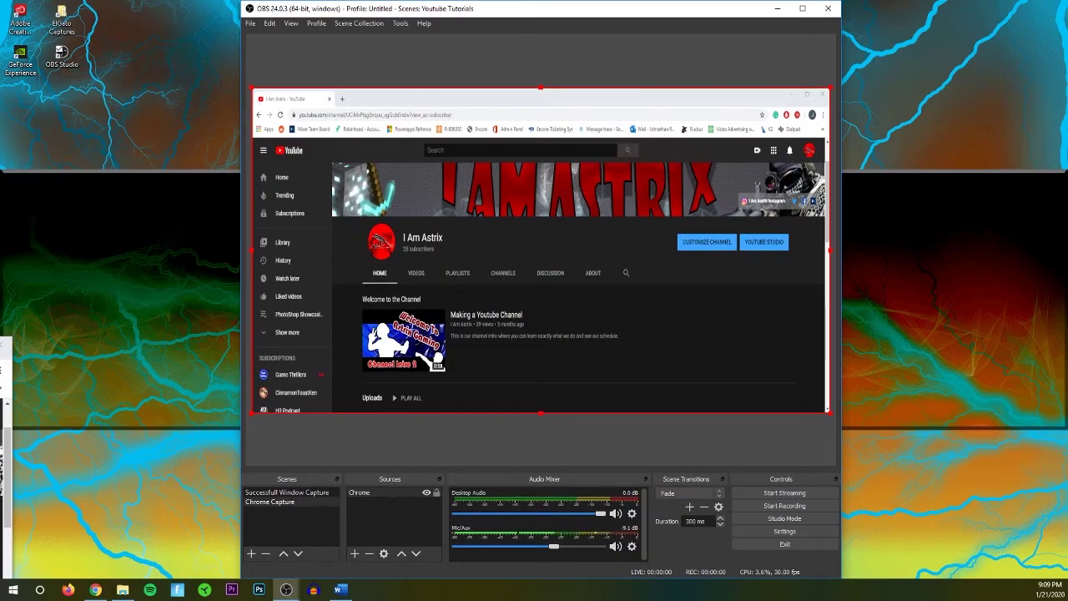
key("alt+Tab")
Maximize the Chrome window, then minimize it to return to OBS
double_click(626, 135)
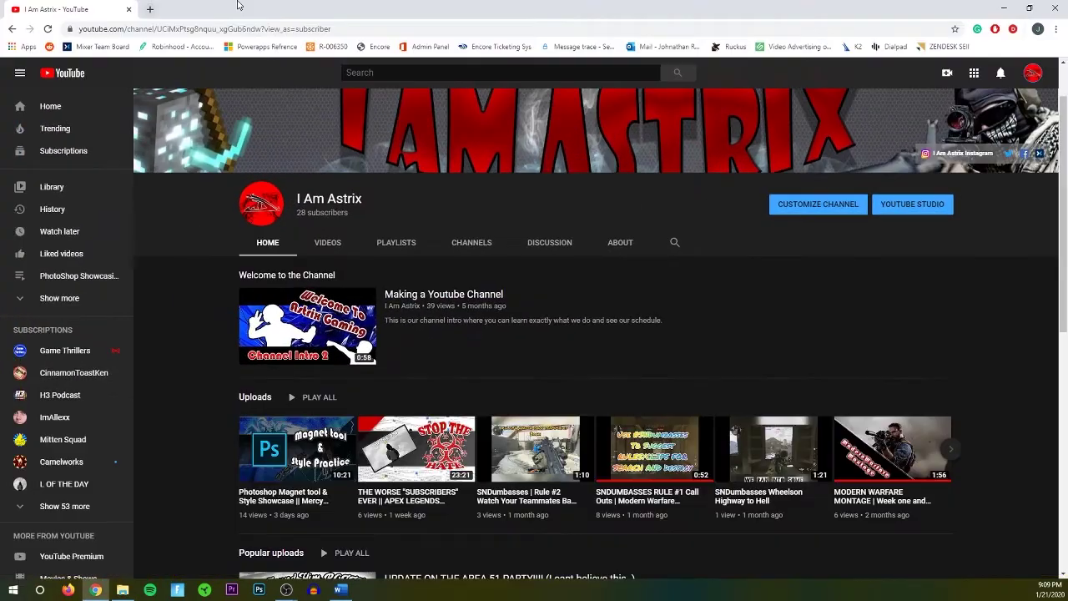
key("super+Down")
key("super+Down")
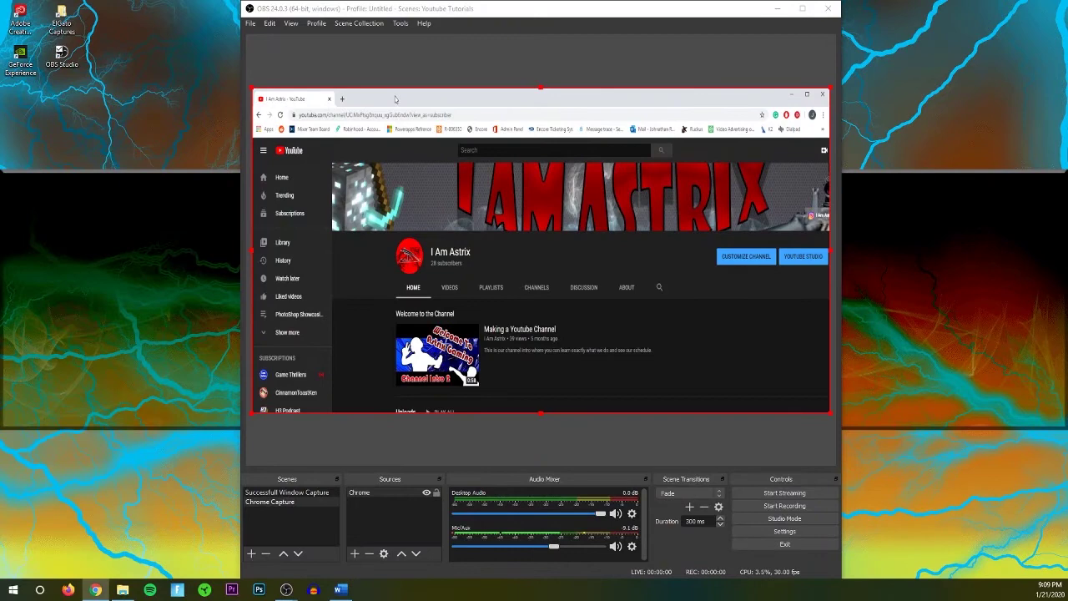